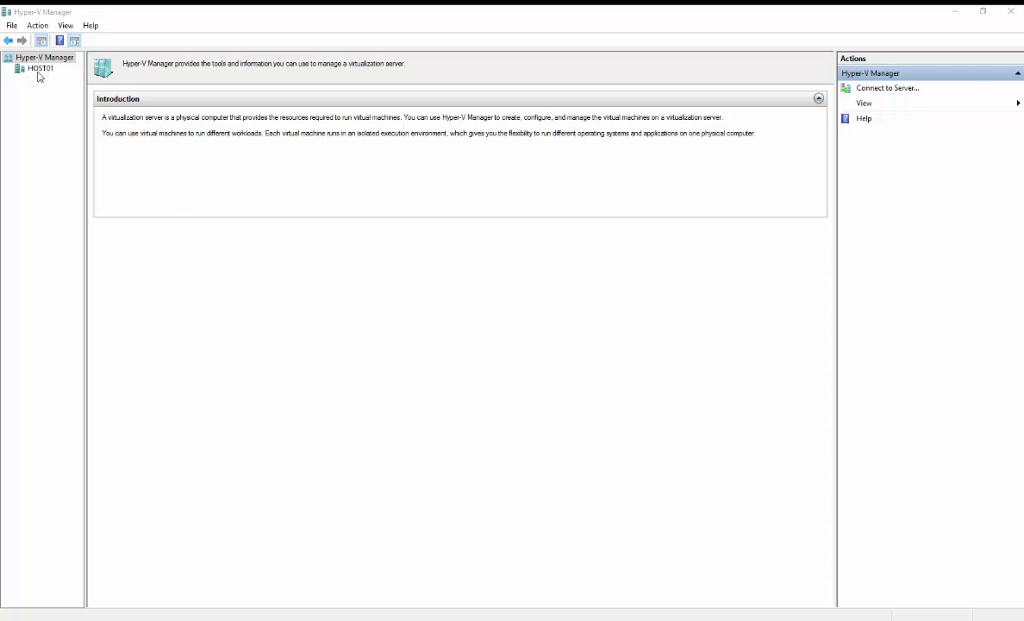
- Import the HPOneView-DCS virtual machine on HOST01 from E:\OneView3.0\HPOneView-DCS_3.00.00_238824_PASS54_HyperV\HPOneView-DCS\Virtual Machines, registering it in-place with its existing unique ID
right_click(37, 72)
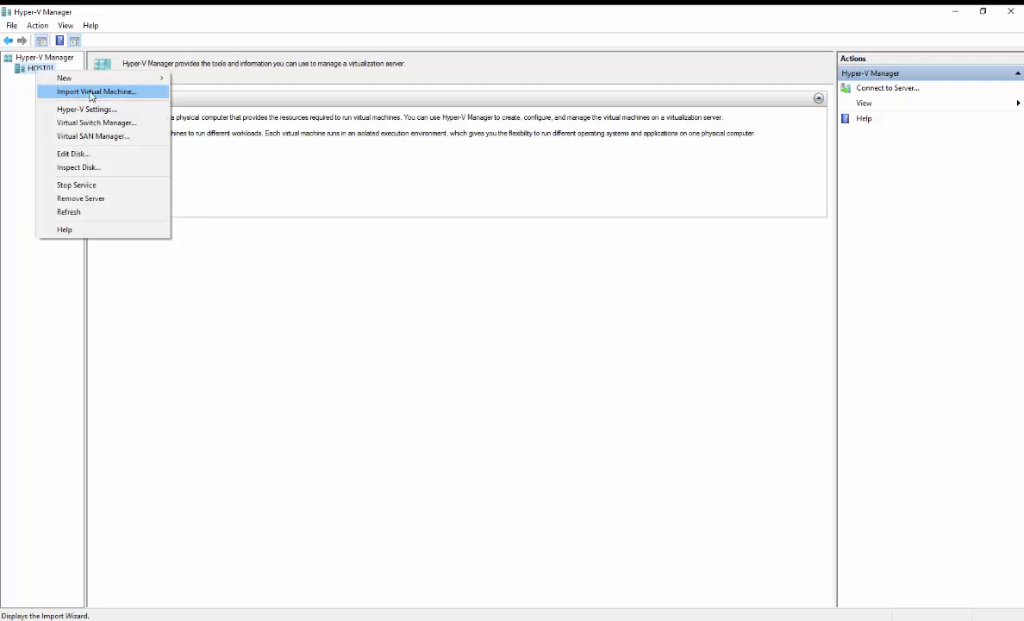
left_click(143, 96)
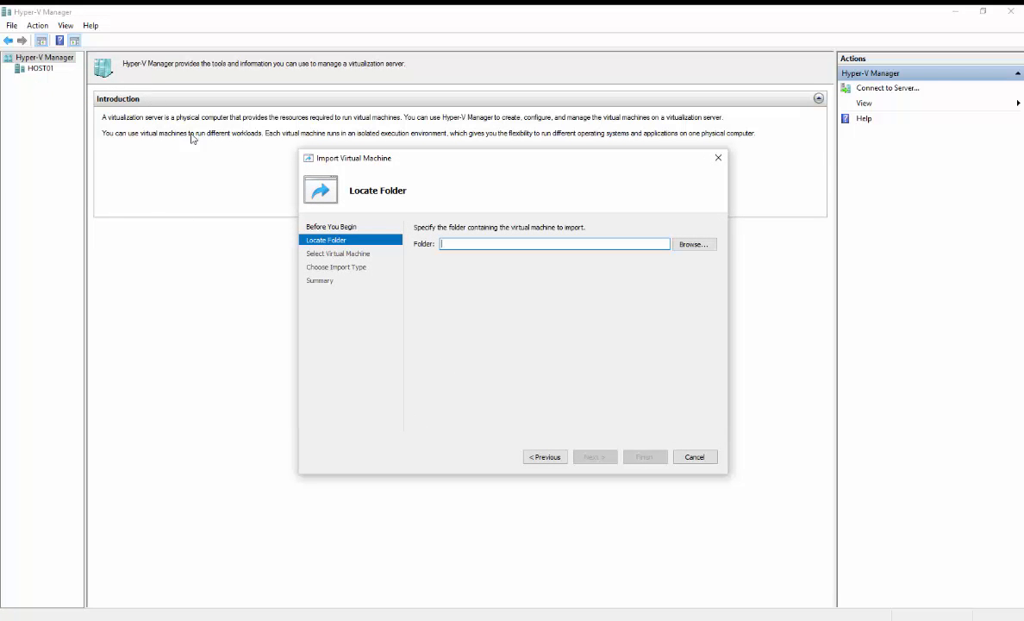
key("ctrl+v")
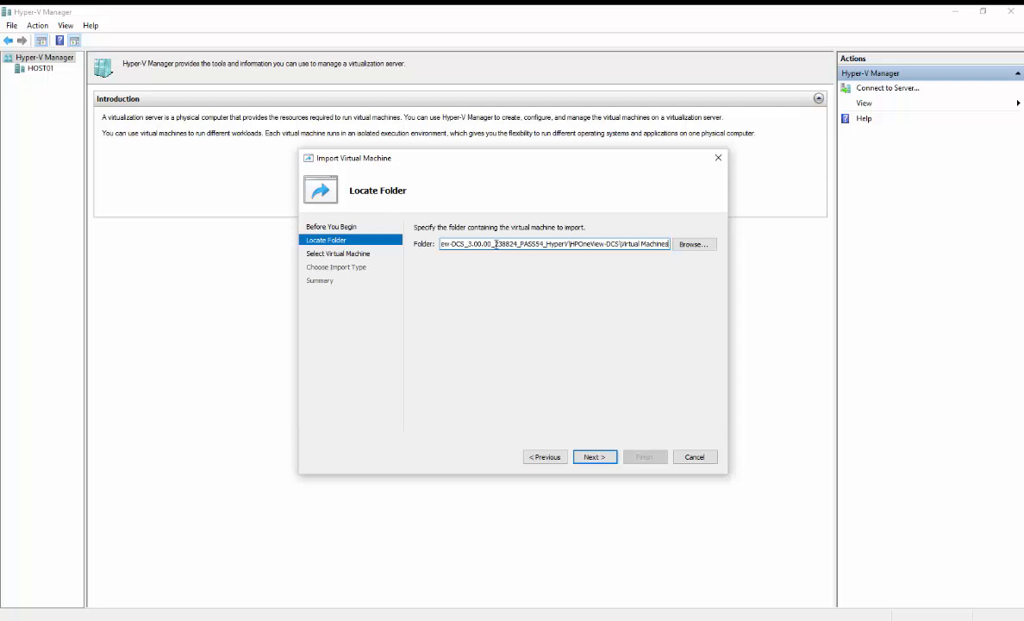
left_click(597, 457)
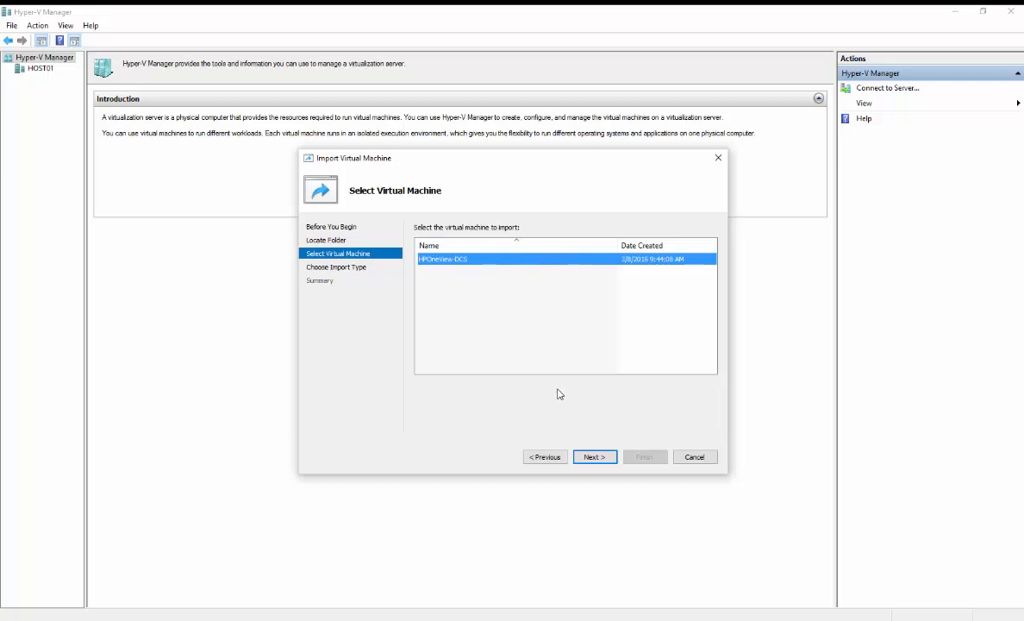
left_click(586, 459)
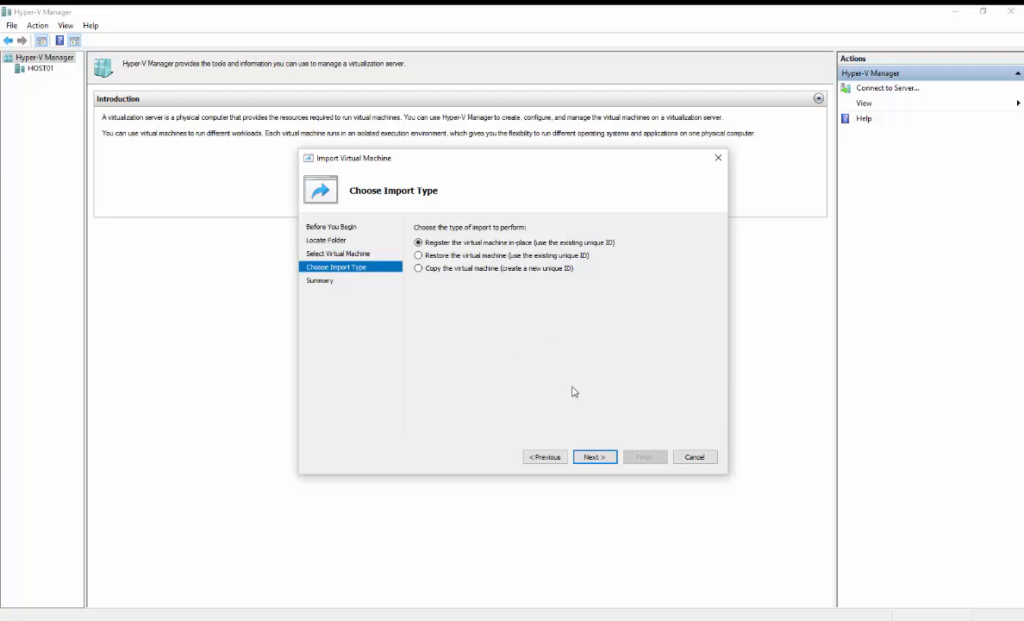
left_click(593, 461)
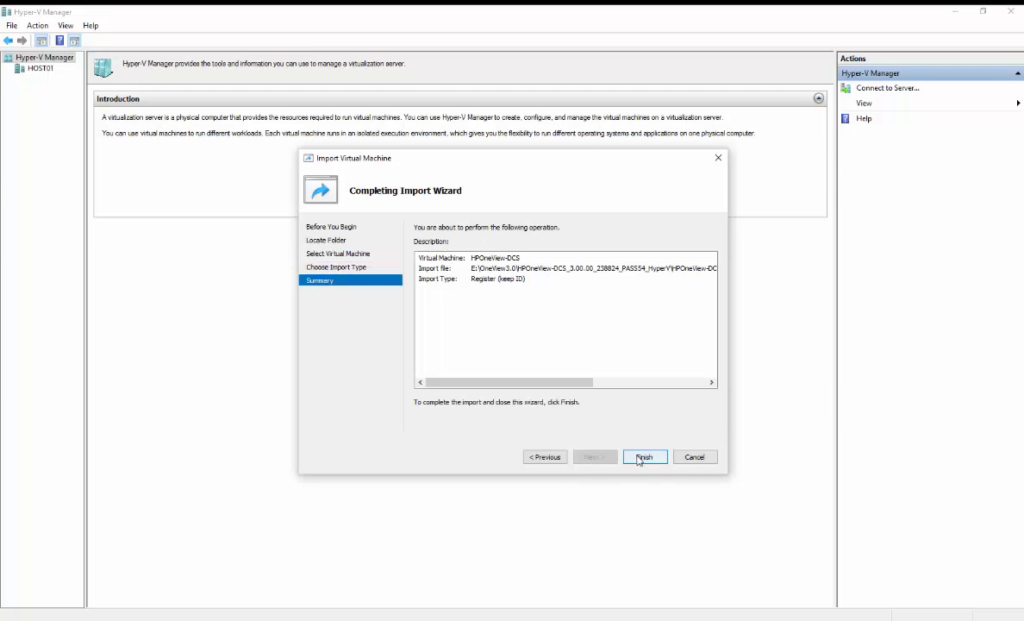
left_click(643, 457)
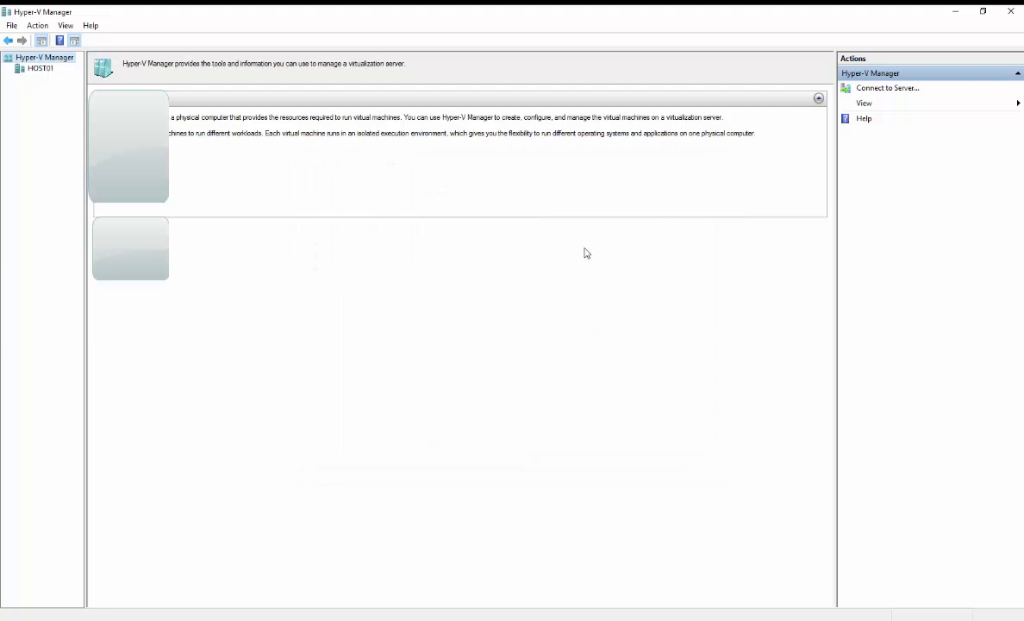
- Start the HPOneView-DCS virtual machine on HOST01 and connect to its console
left_click(31, 69)
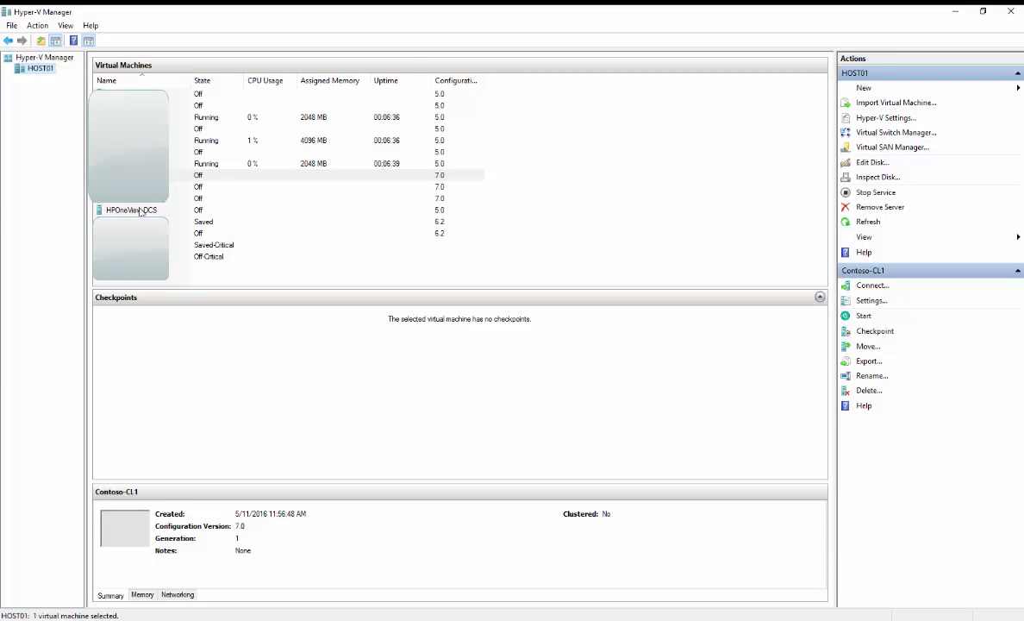
left_click(138, 210)
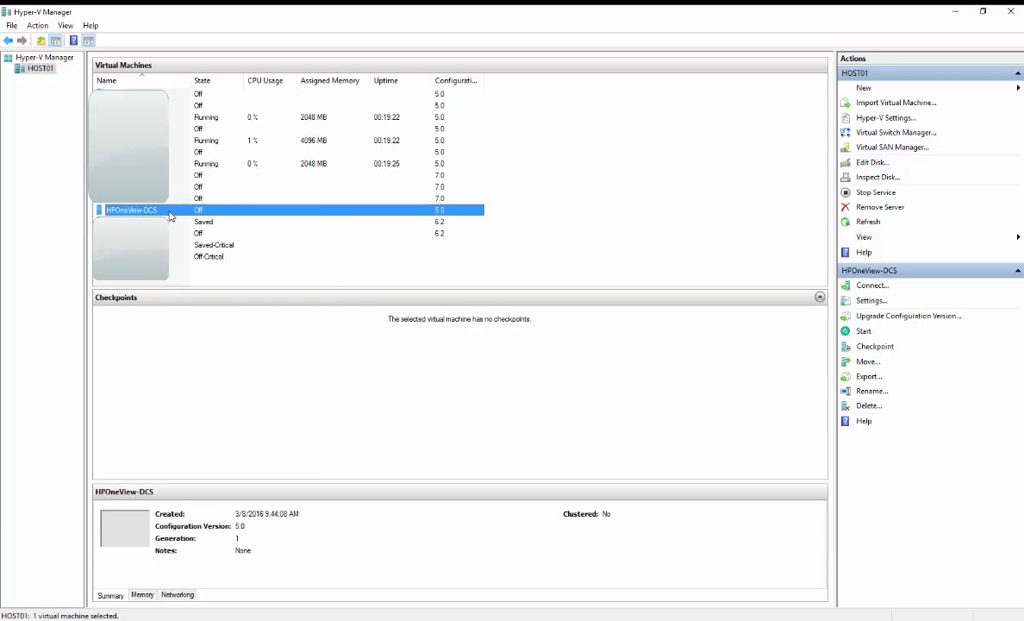
right_click(170, 212)
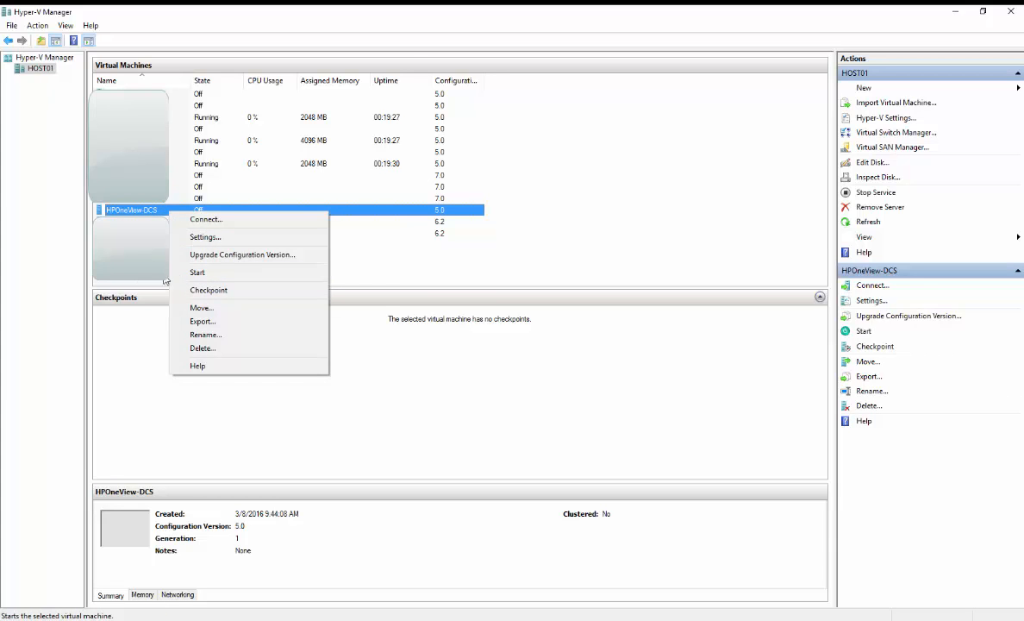
left_click(218, 274)
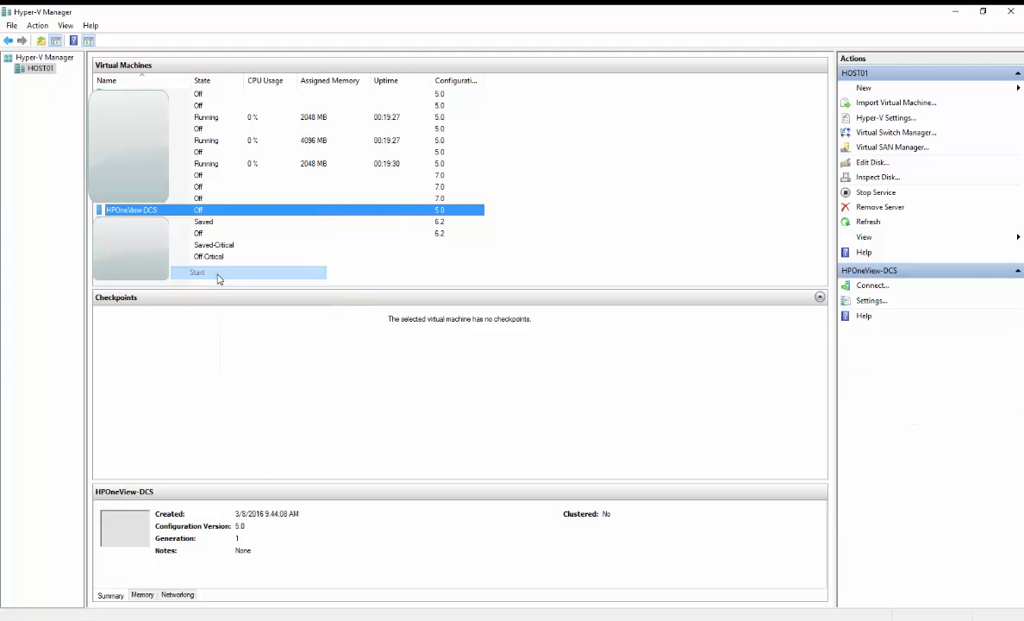
right_click(162, 213)
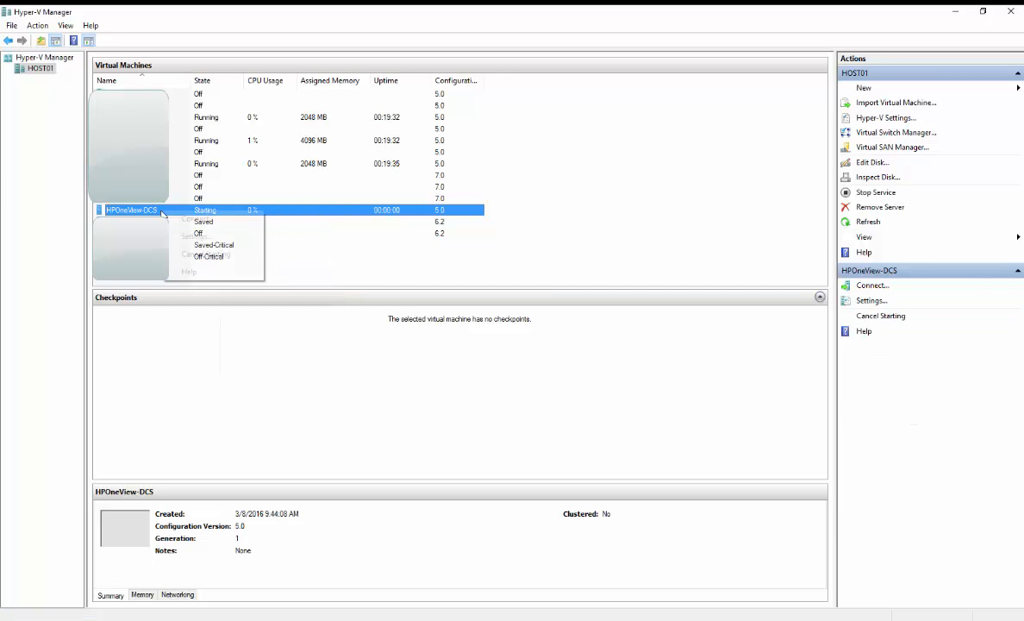
left_click(173, 220)
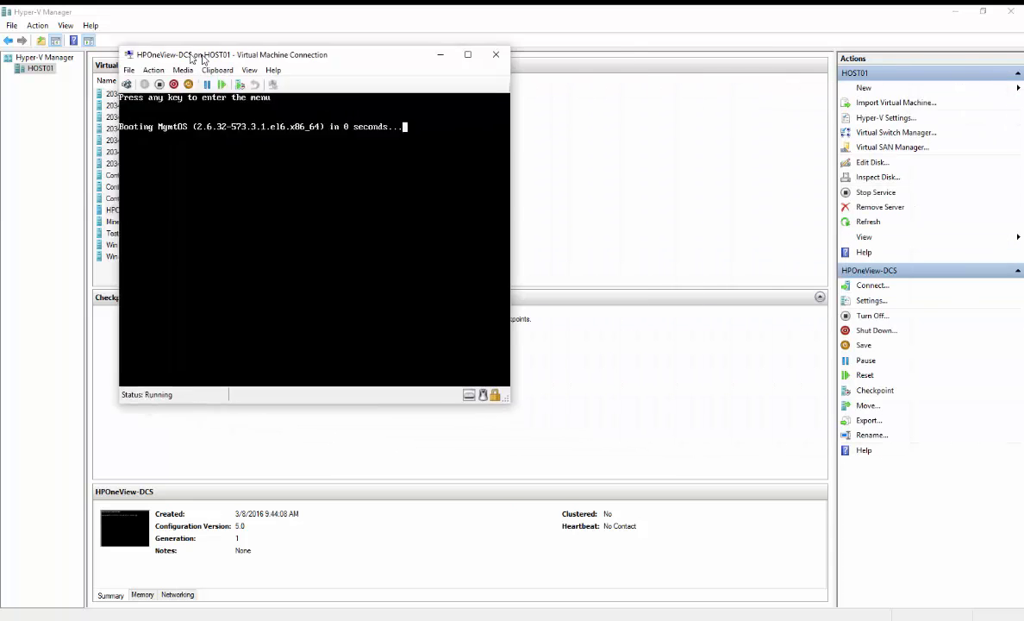
left_click_drag(202, 59, 171, 58)
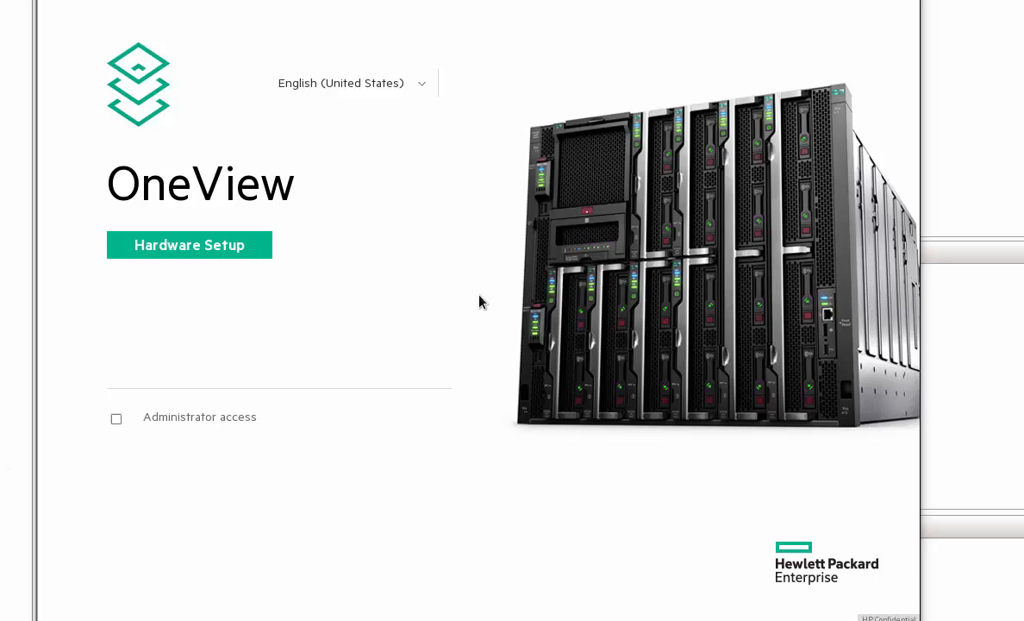
- Open the appliance networking settings from Hardware Setup and set the IPv4 address to 192.168.1.230
left_click(198, 256)
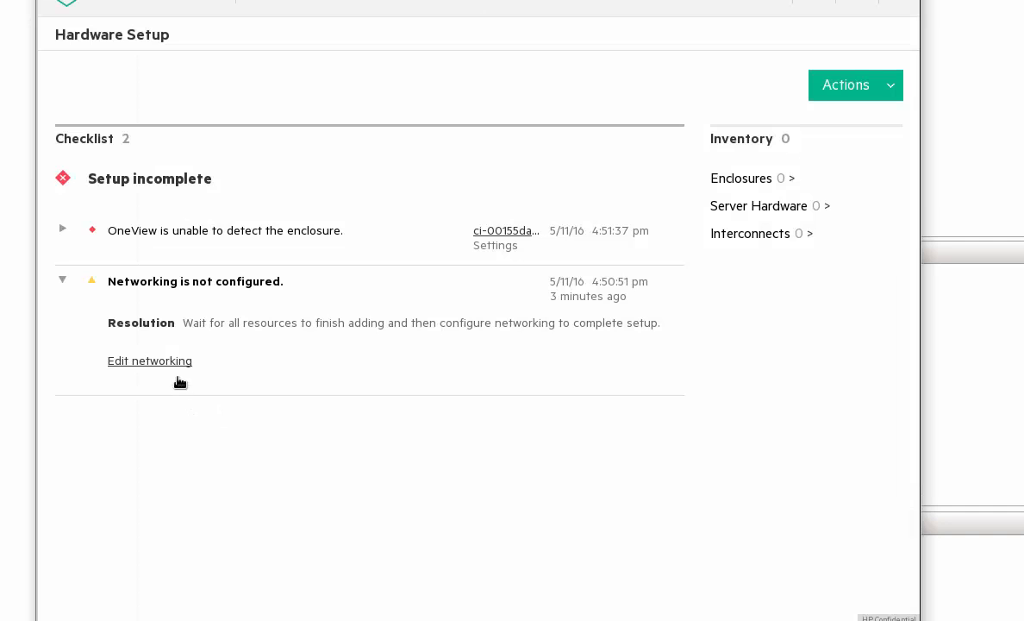
left_click(172, 369)
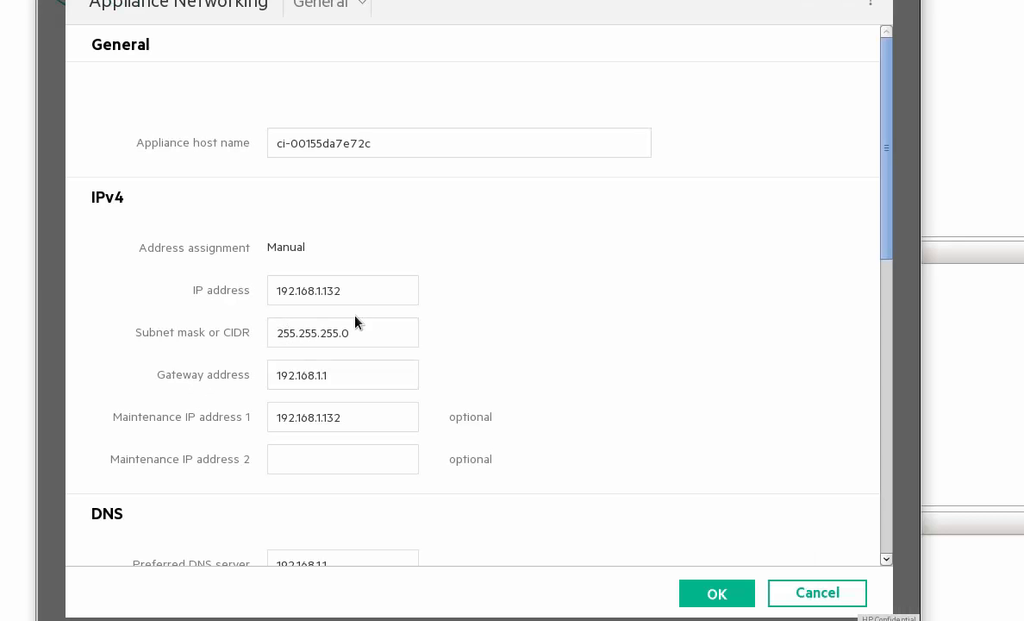
left_click(357, 292)
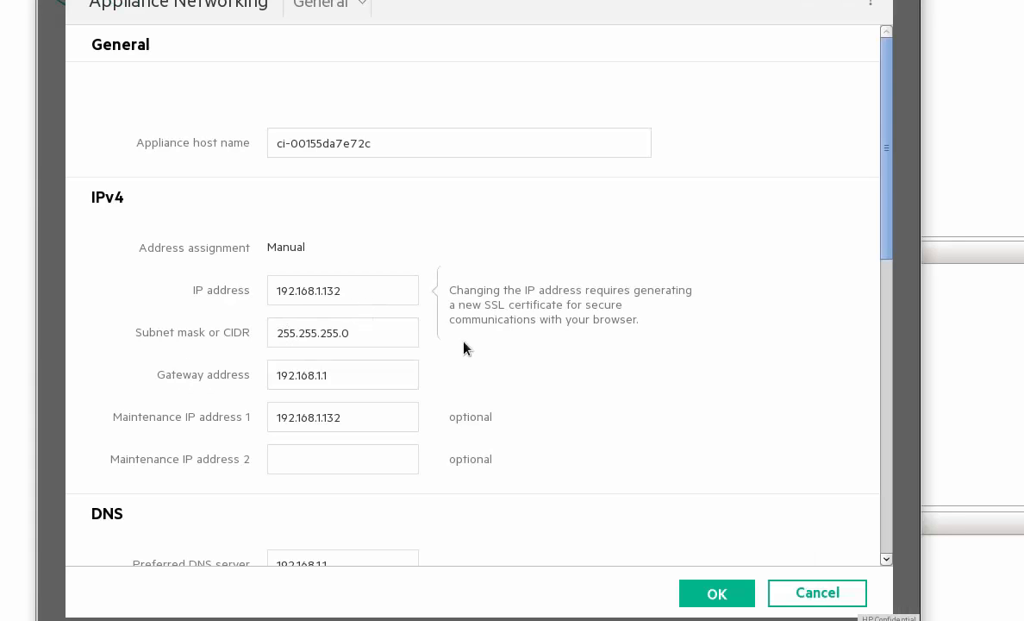
key("BackSpace")
key("BackSpace")
key("BackSpace")
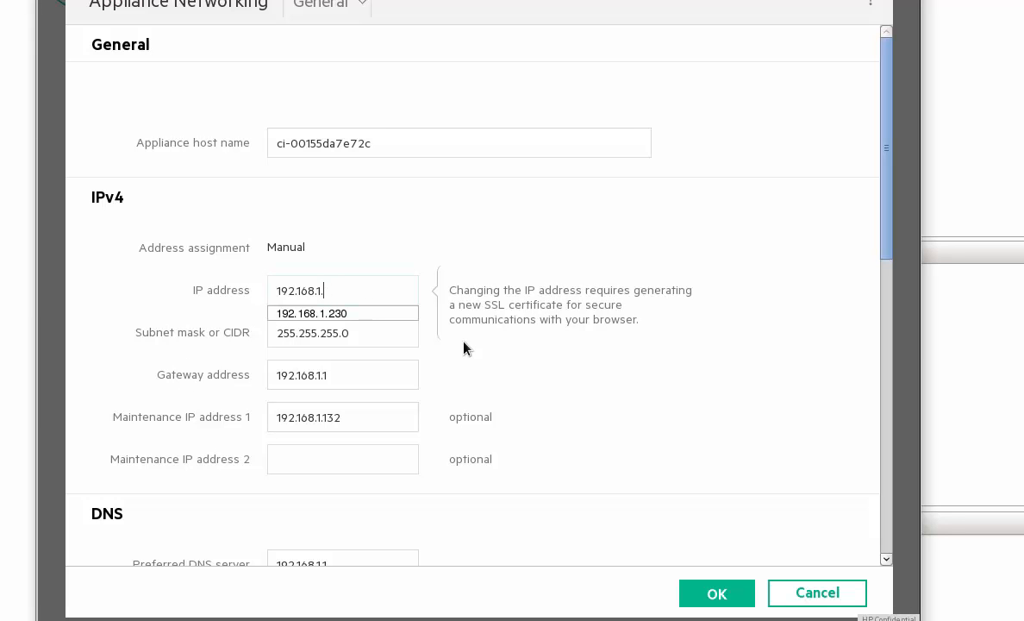
type("230")
left_click(463, 347)
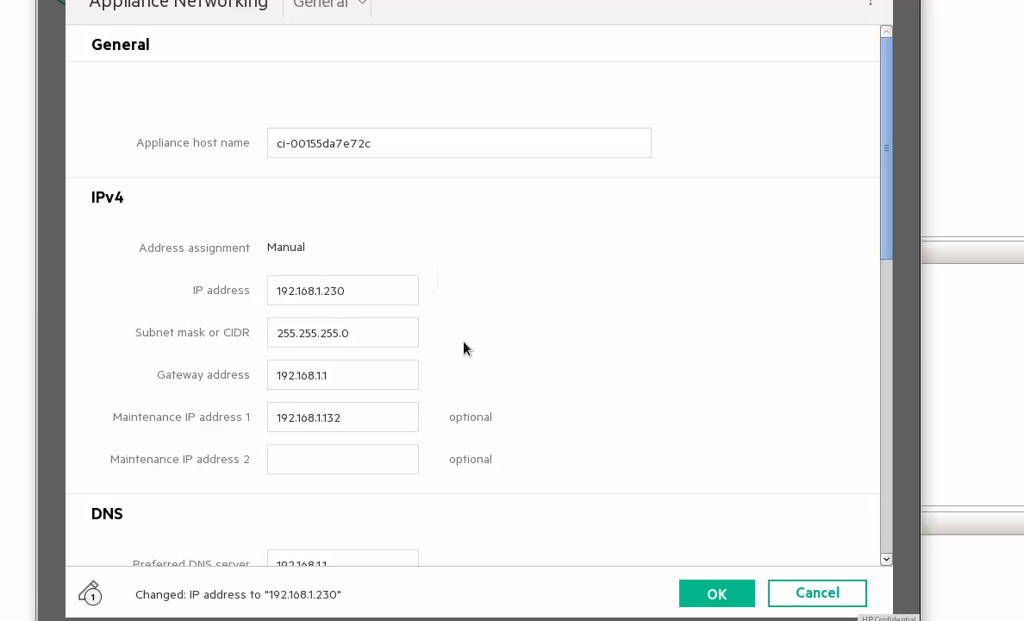
- Clear the Maintenance IP address 1 value in the IPv4 settings
left_click(393, 424)
left_click_drag(393, 423, 252, 417)
key("BackSpace")
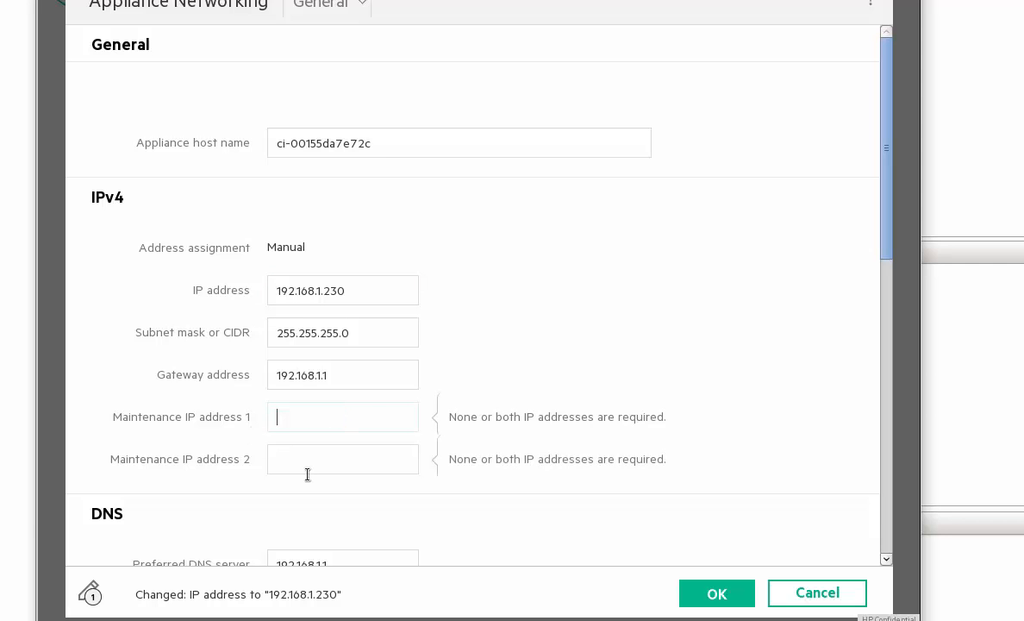
- Set the appliance host name to oneview.mgmt.hp.local and apply the networking settings
left_click(383, 148)
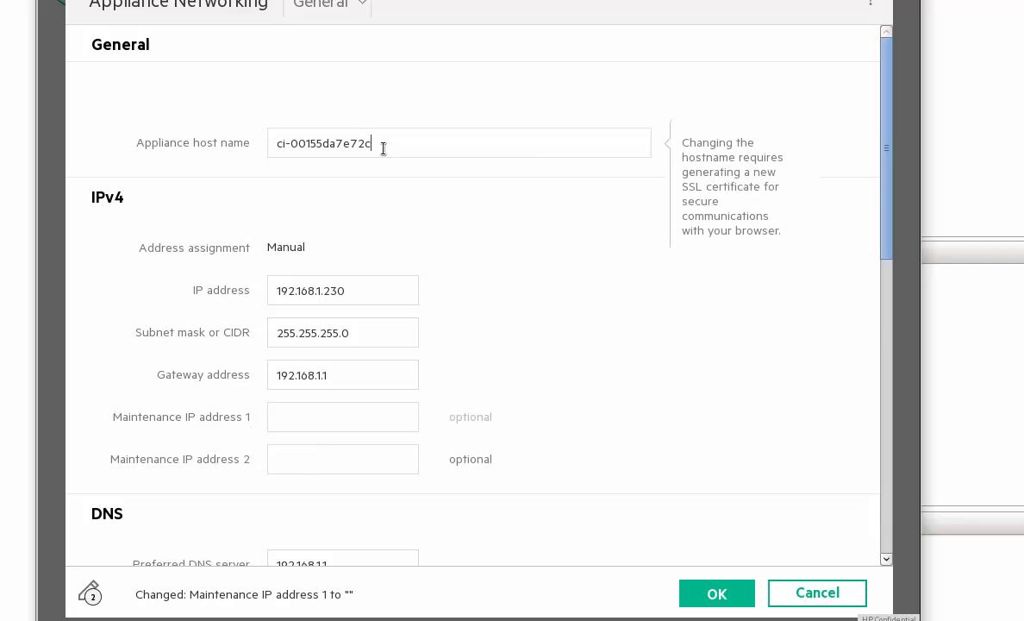
left_click_drag(382, 148, 249, 140)
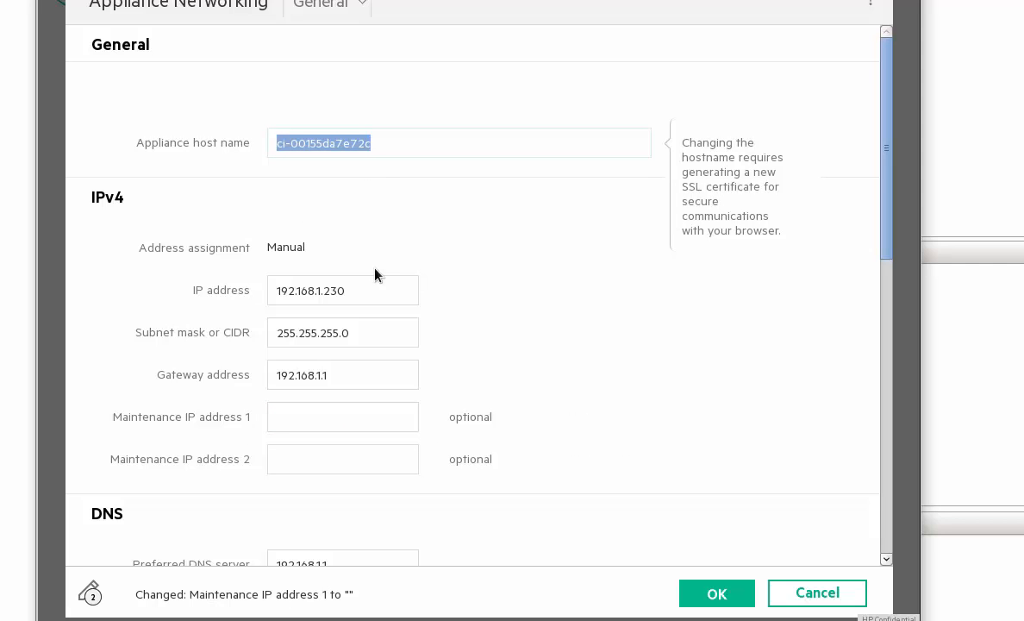
type("oneview")
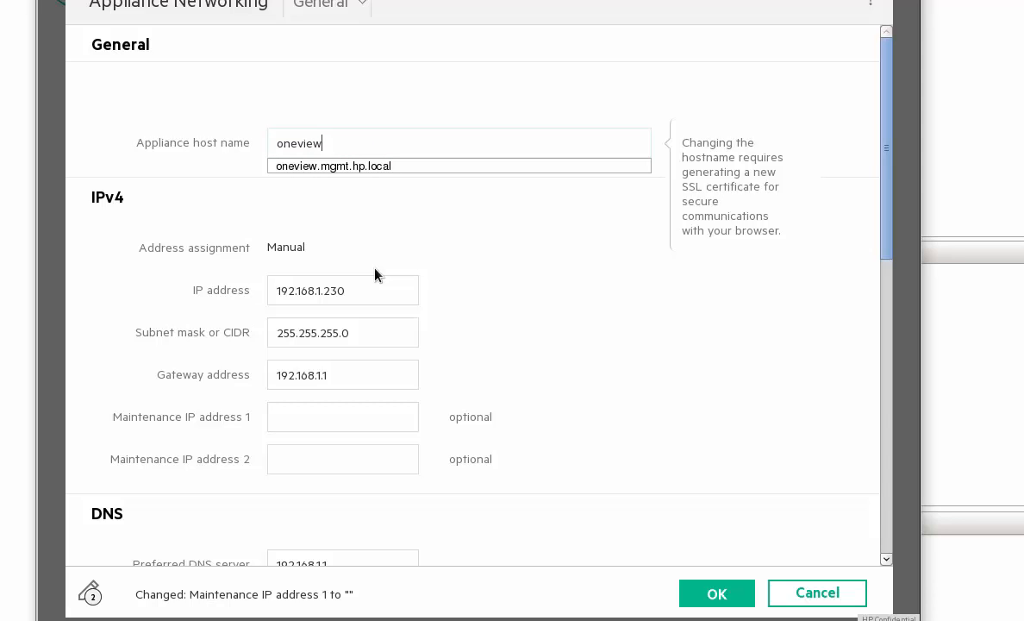
left_click(323, 166)
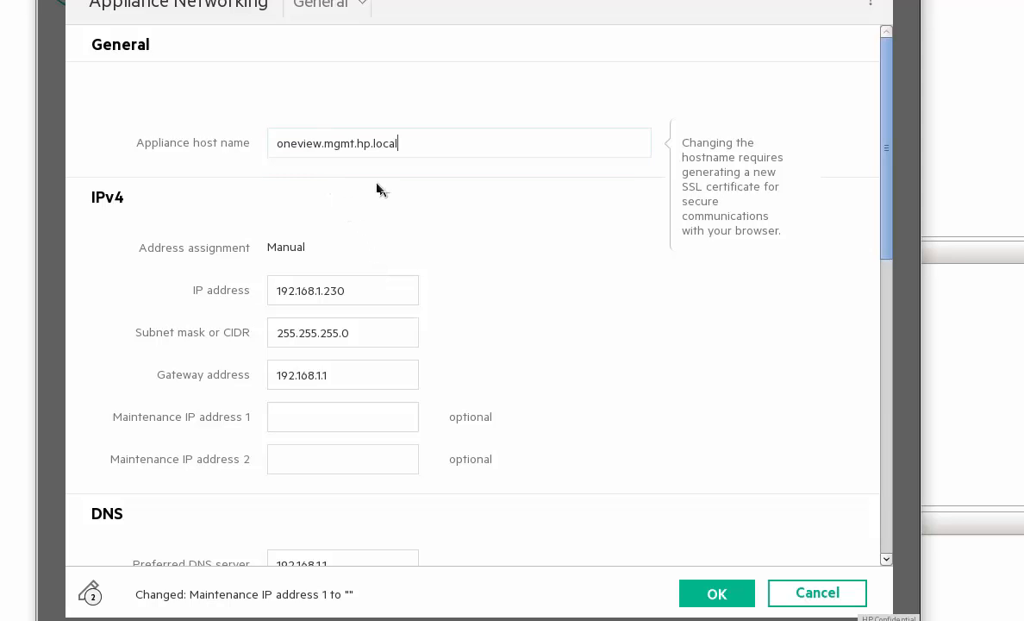
left_click(729, 595)
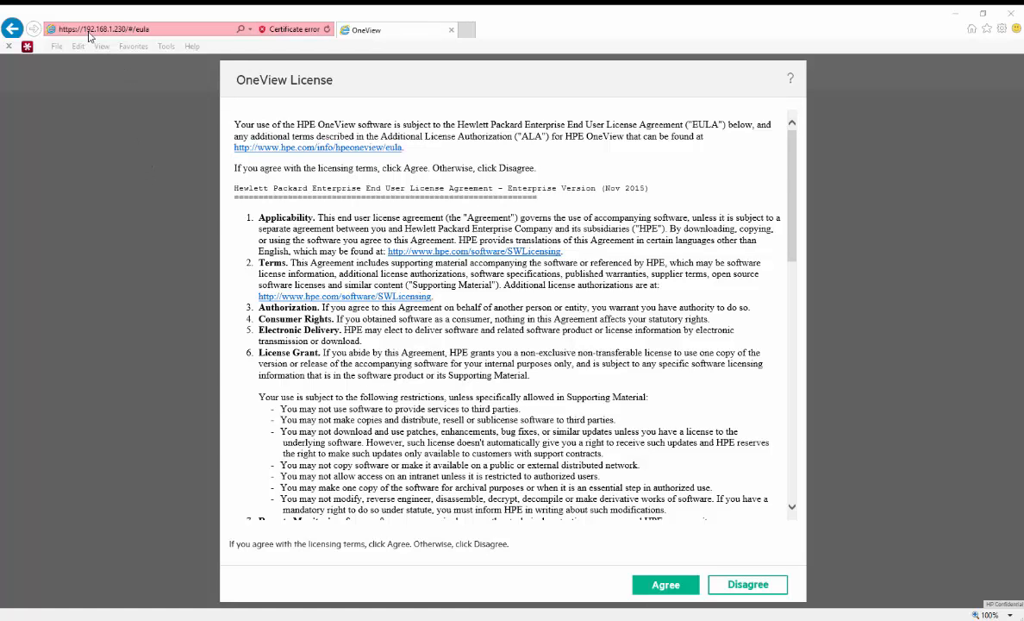
- In the browser session at 192.168.1.230, agree to the OneView license and accept authorized services access as Enabled
left_click(655, 587)
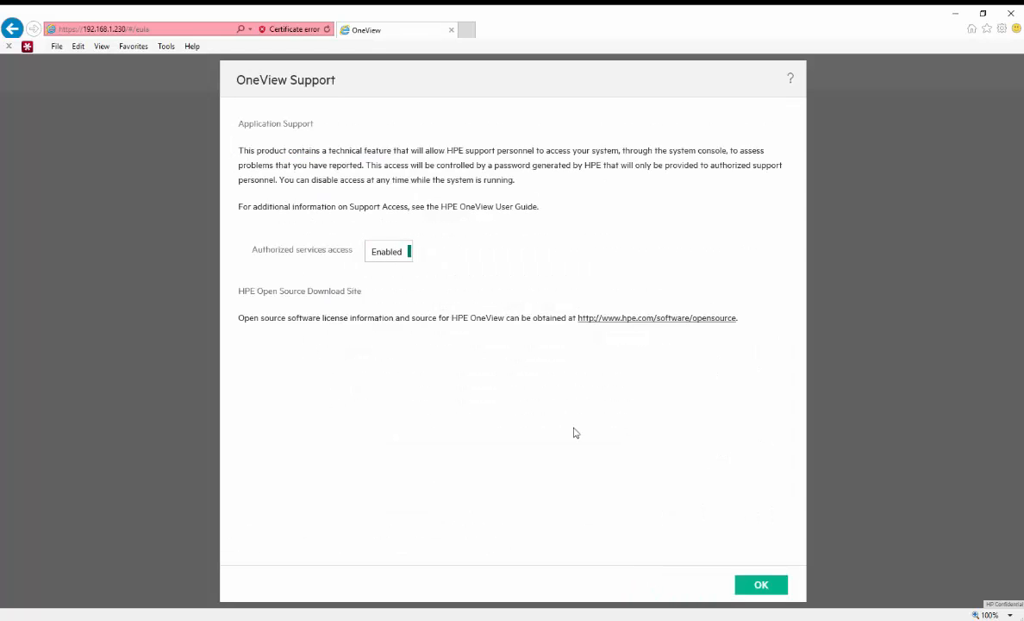
left_click(748, 587)
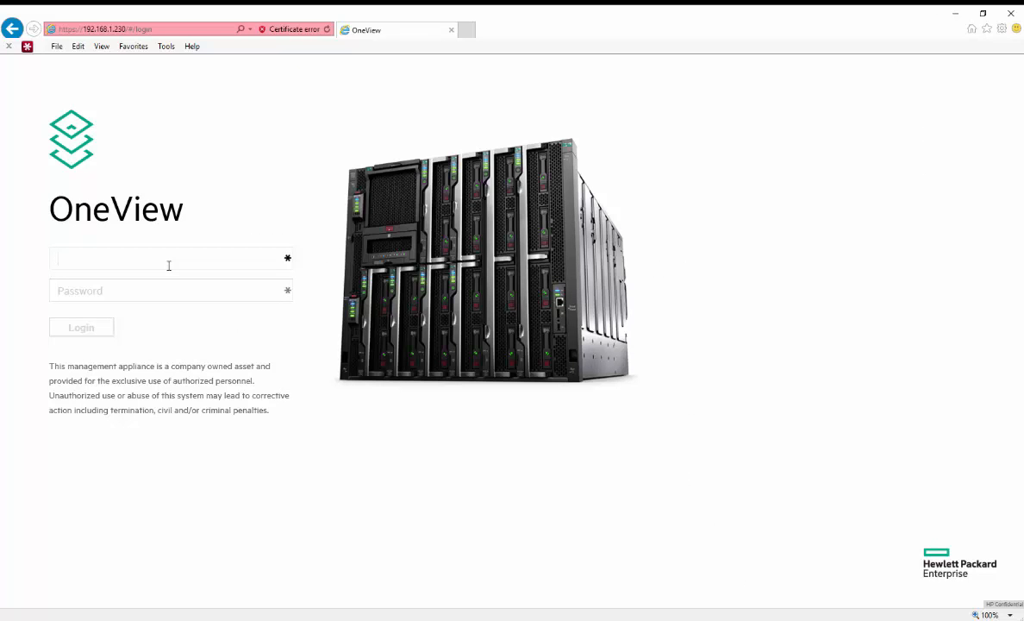
- Log in to OneView as Administrator with the account password
type("Administrator")
key("Tab")
type("*****")
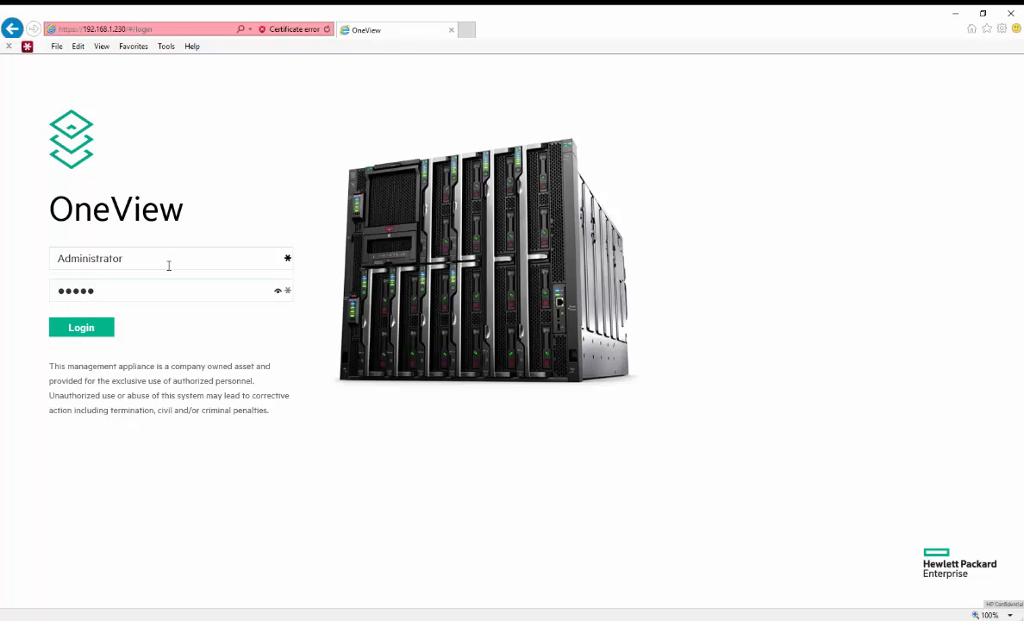
key("Return")
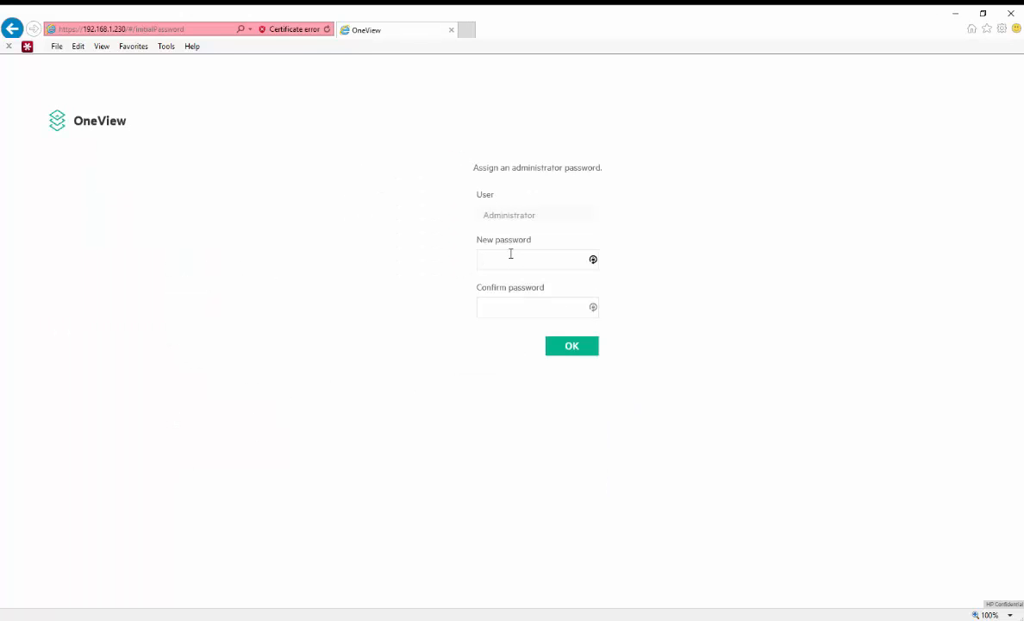
- Assign a new administrator password, entering it in both the new password and confirmation fields
type("********")
key("Tab")
type("********")
left_click(559, 360)
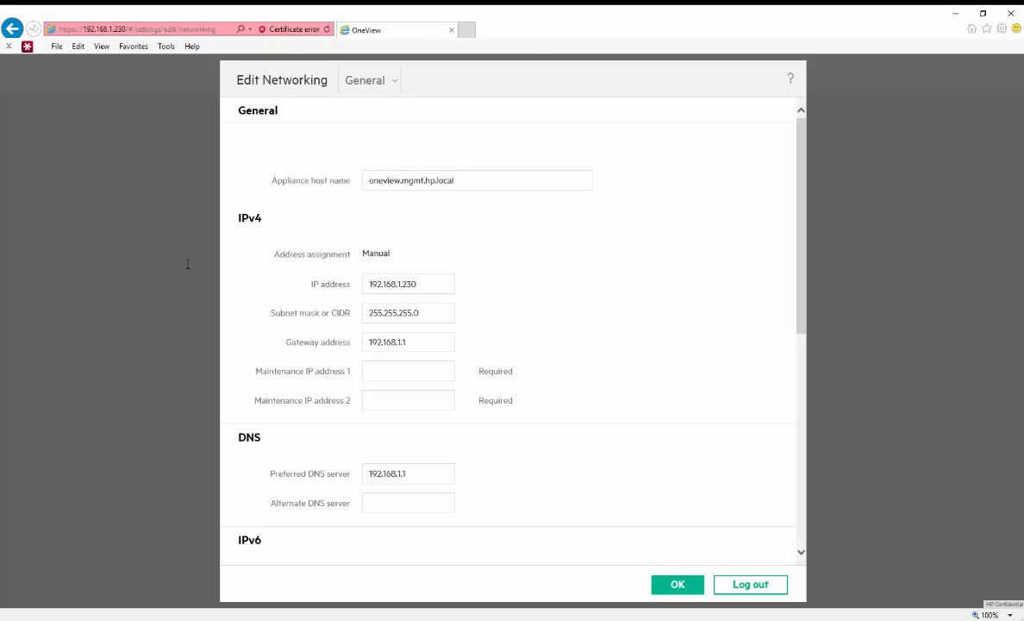
- Set Maintenance IP address 1 to 192.168.1.231 and Maintenance IP address 2 to 192.168.1.232, and apply the network settings
left_click(374, 372)
type("192.168.1.231")
key("Tab")
type("192.168.1.2")
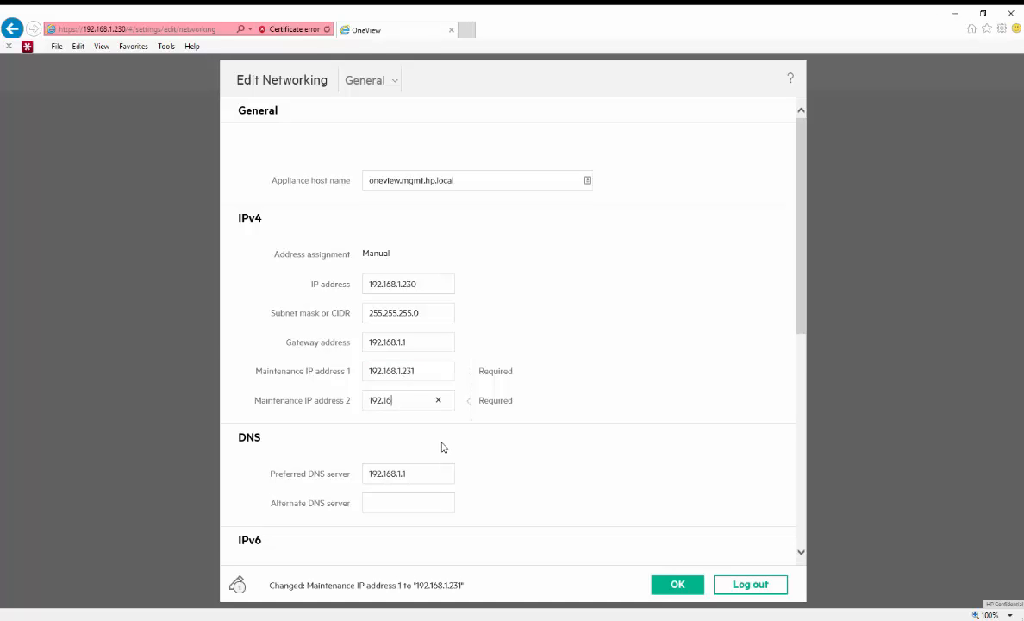
type("32")
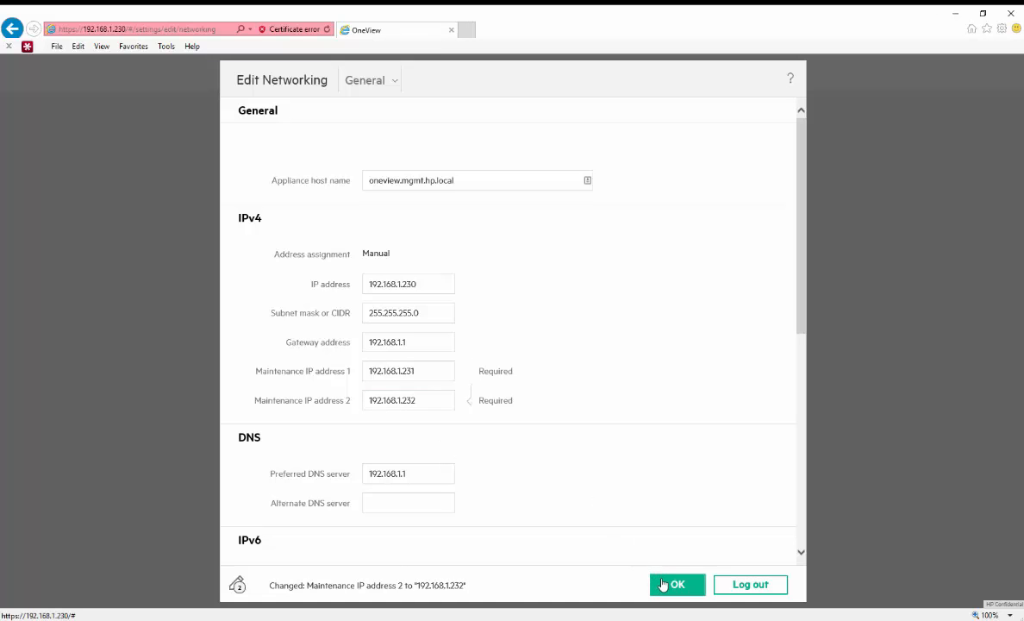
left_click(666, 584)
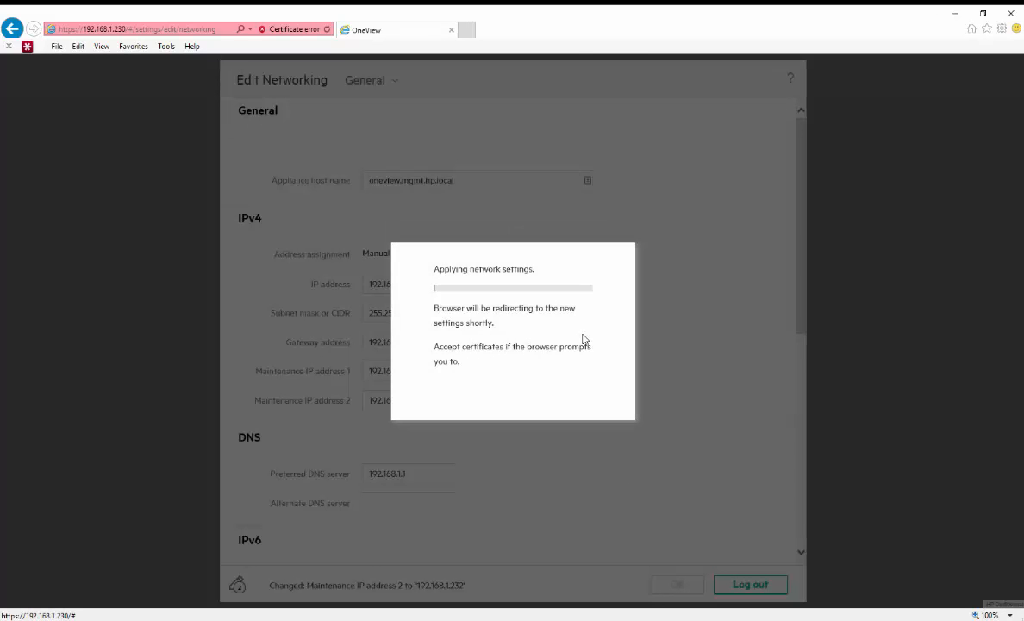